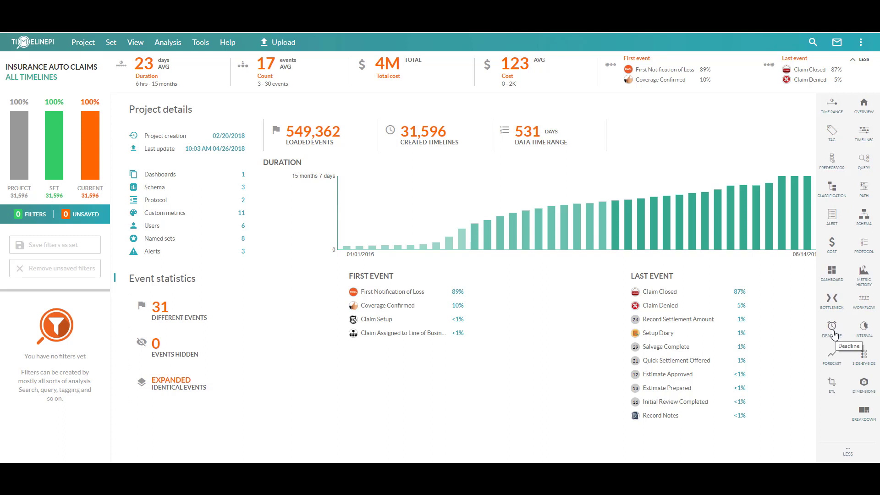
- Start a new deadline analysis and name it Estimate Prepared Deadline
{"action": "left_click", "coordinate": [832, 327]}
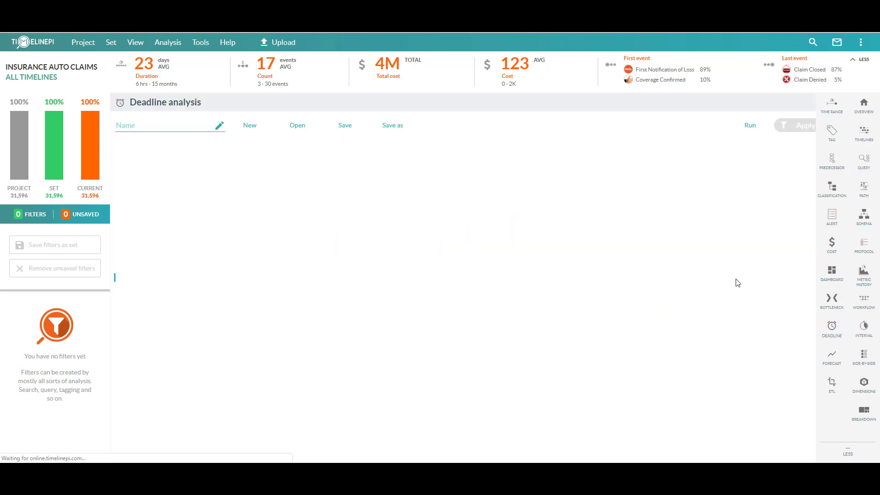
{"action": "left_click", "coordinate": [251, 126]}
{"action": "left_click", "coordinate": [219, 125]}
{"action": "type", "text": "E"}
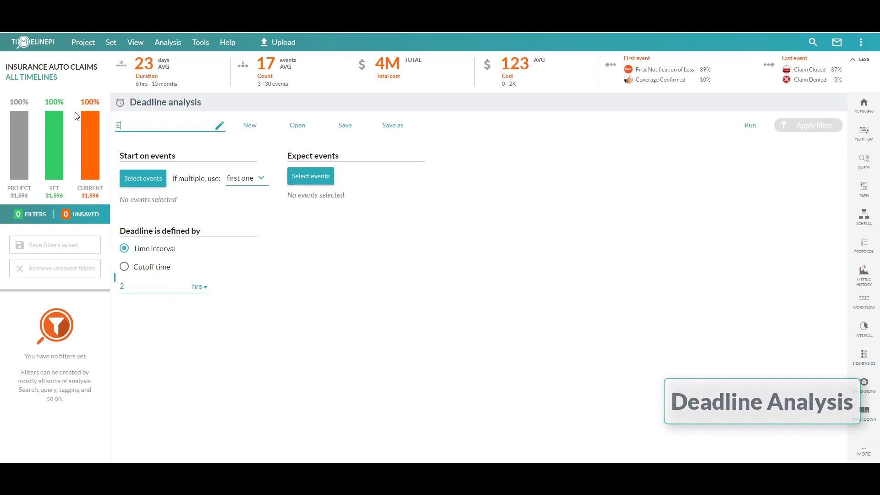
{"action": "type", "text": "stimate P"}
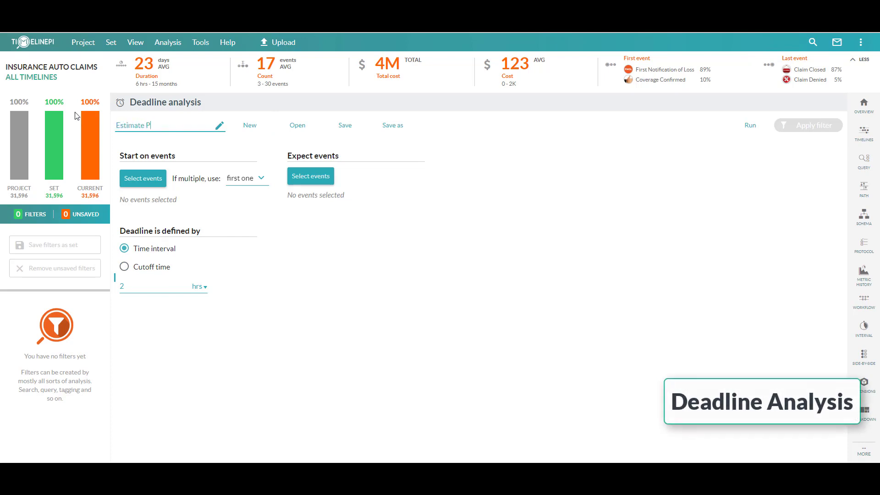
{"action": "type", "text": "repared"}
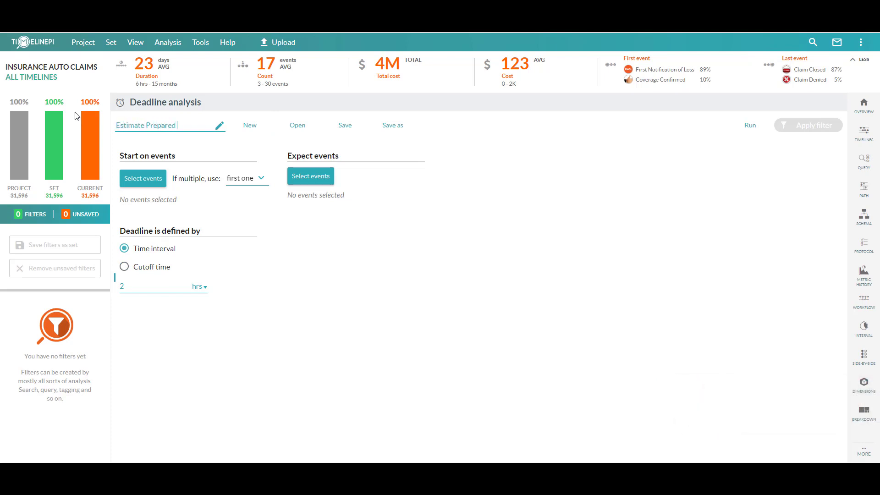
{"action": "type", "text": " Deadline"}
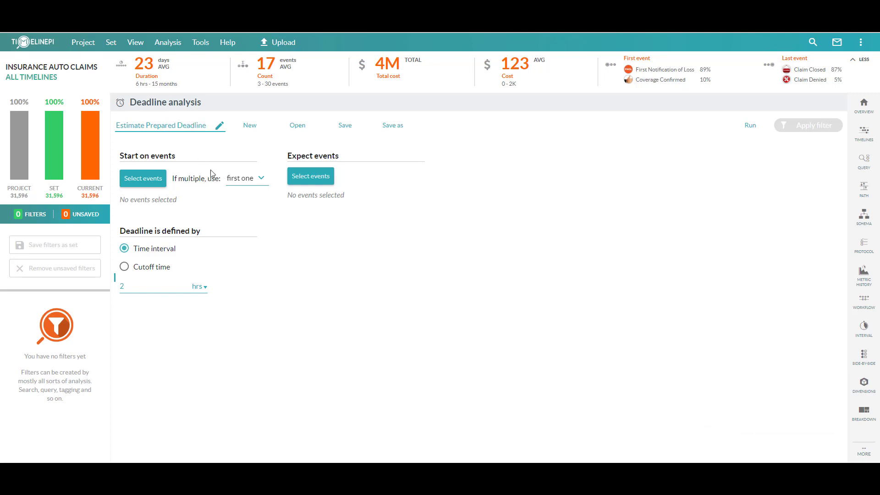
- Select Adjuster Assigned as the start event, keeping the first occurrence when there are multiple
{"action": "left_click", "coordinate": [156, 180]}
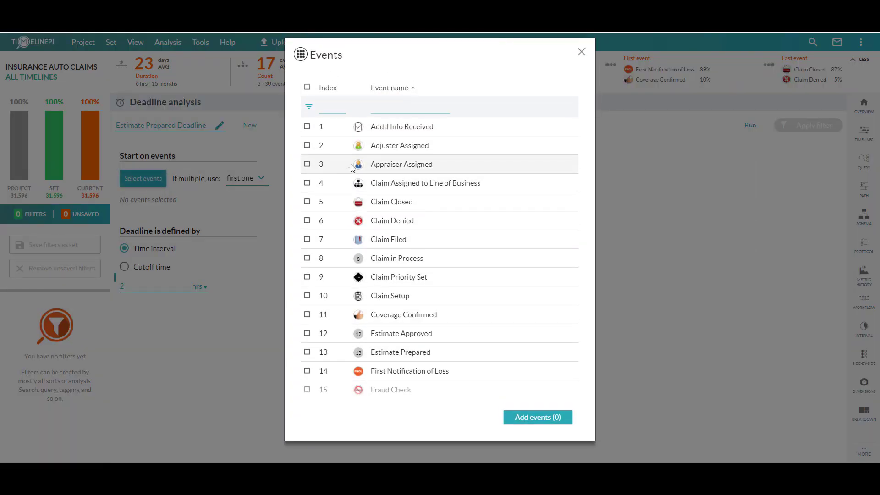
{"action": "left_click", "coordinate": [308, 146]}
{"action": "left_click", "coordinate": [537, 418]}
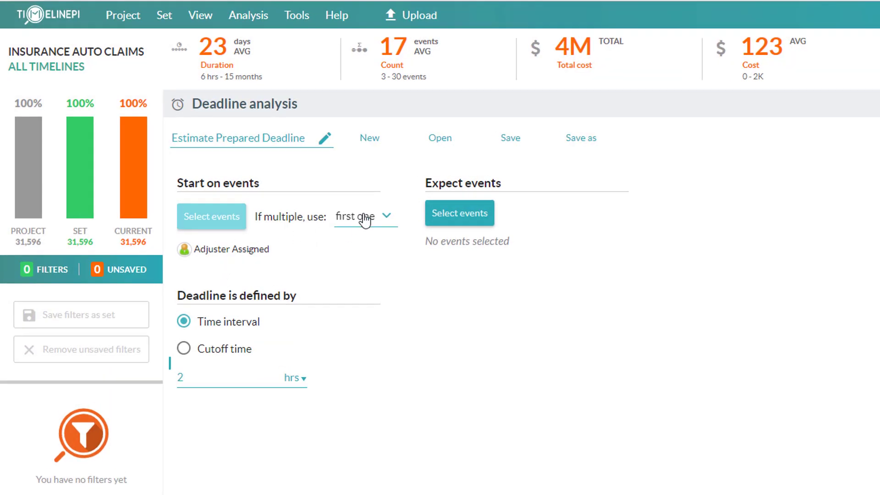
{"action": "left_click", "coordinate": [360, 219]}
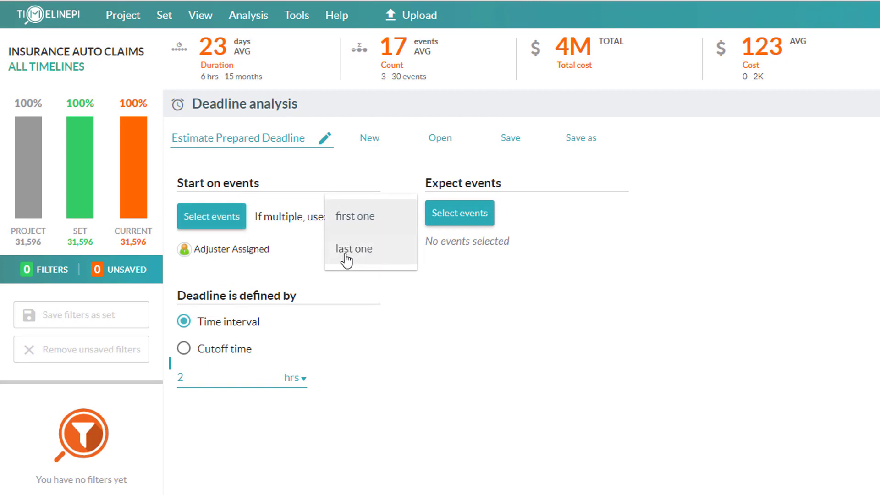
{"action": "left_click", "coordinate": [356, 220]}
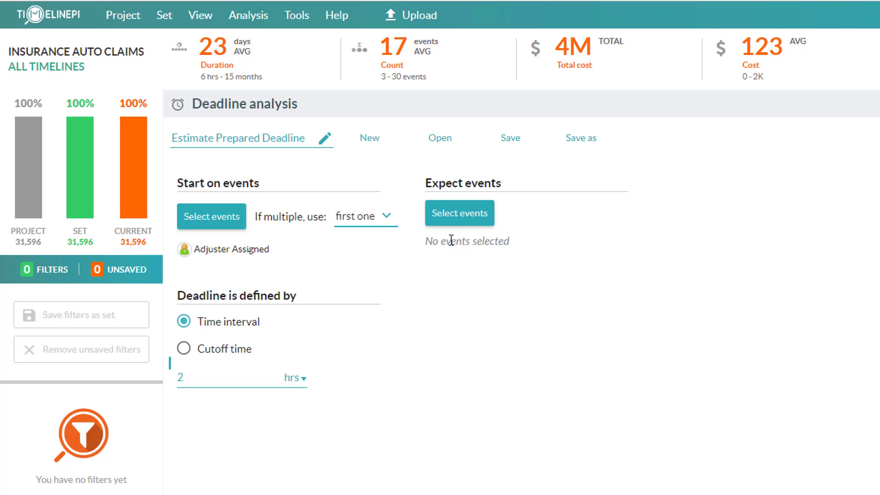
- Select Estimate Prepared as the expected event
{"action": "left_click", "coordinate": [472, 218]}
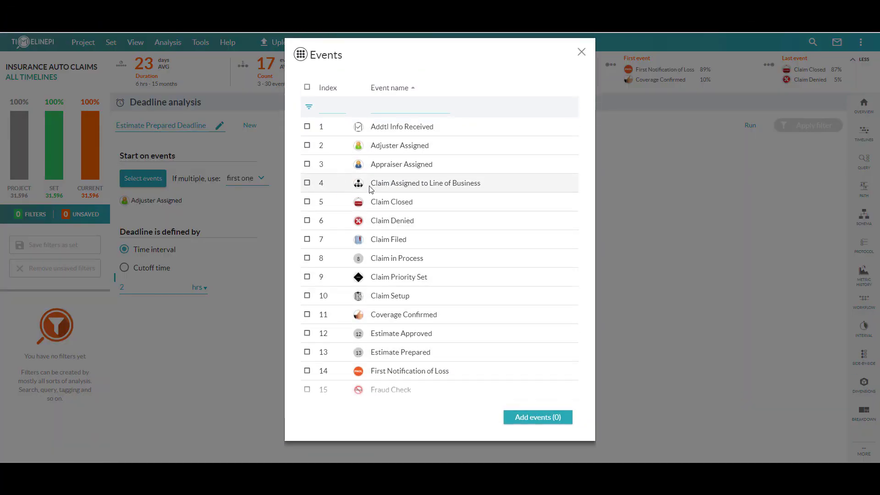
{"action": "scroll", "coordinate": [371, 188], "scroll_direction": "down", "scroll_amount": 1}
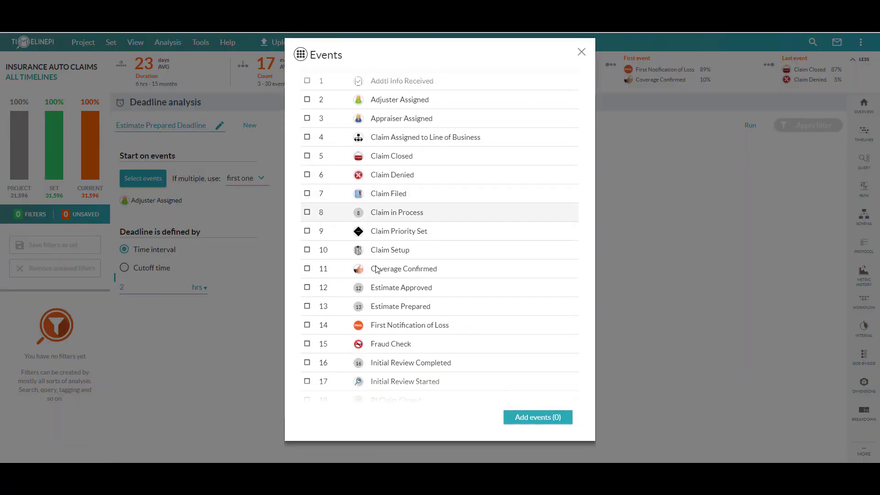
{"action": "left_click", "coordinate": [307, 307]}
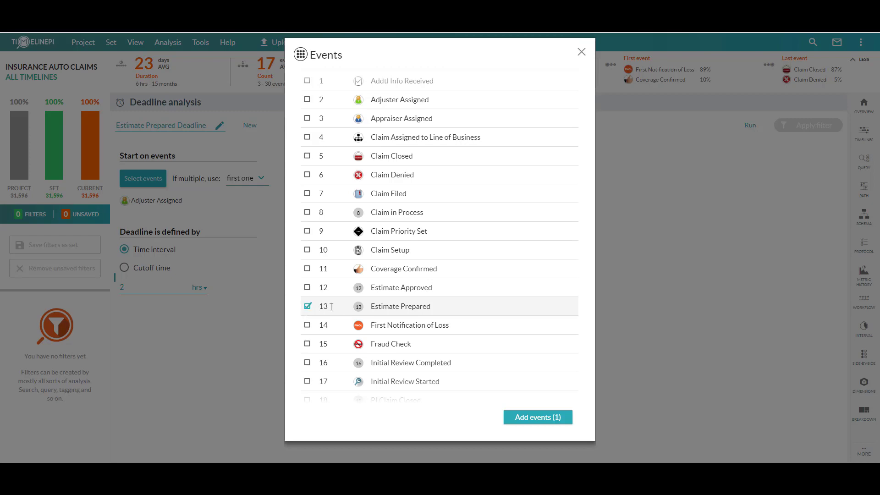
{"action": "left_click", "coordinate": [541, 417]}
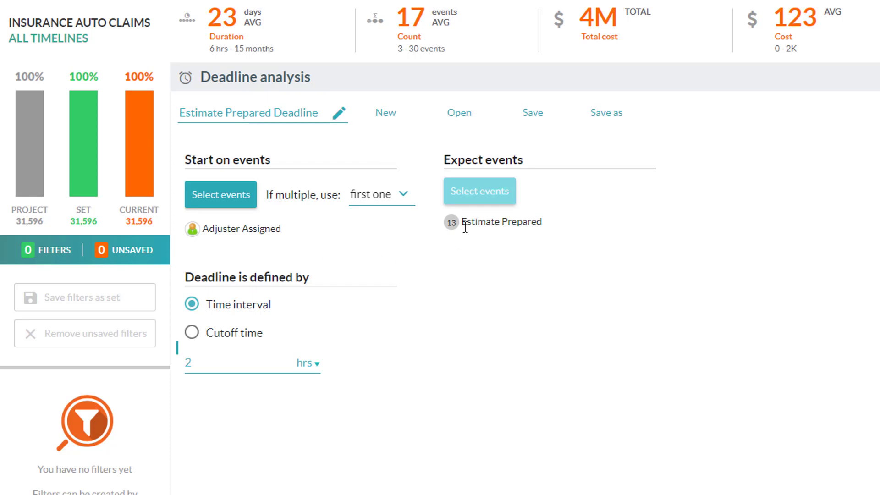
{"action": "left_click", "coordinate": [306, 363]}
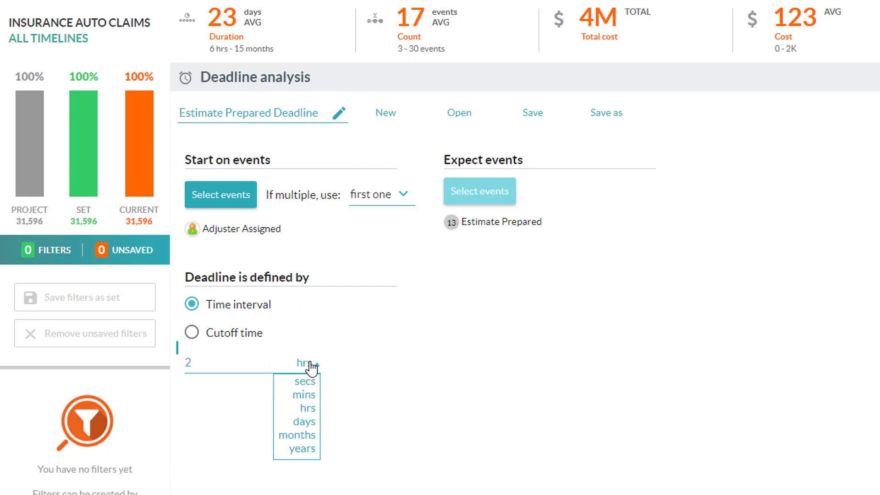
{"action": "left_click", "coordinate": [311, 365]}
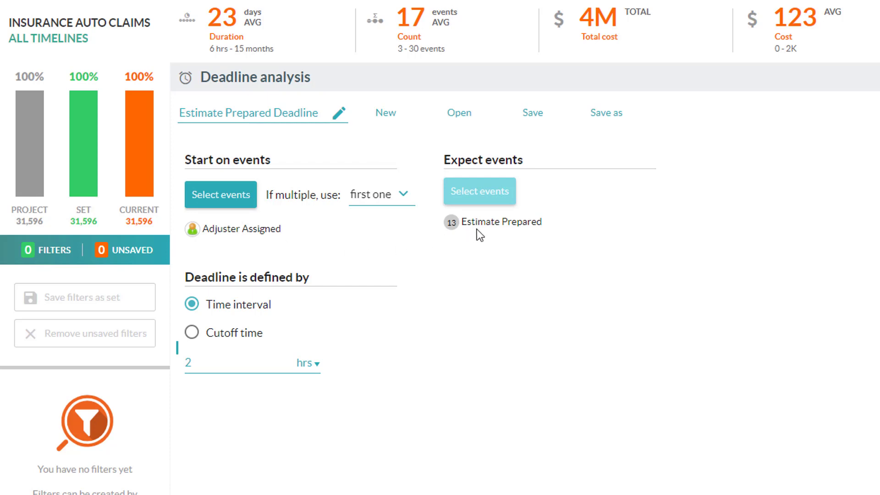
{"action": "left_click", "coordinate": [293, 366]}
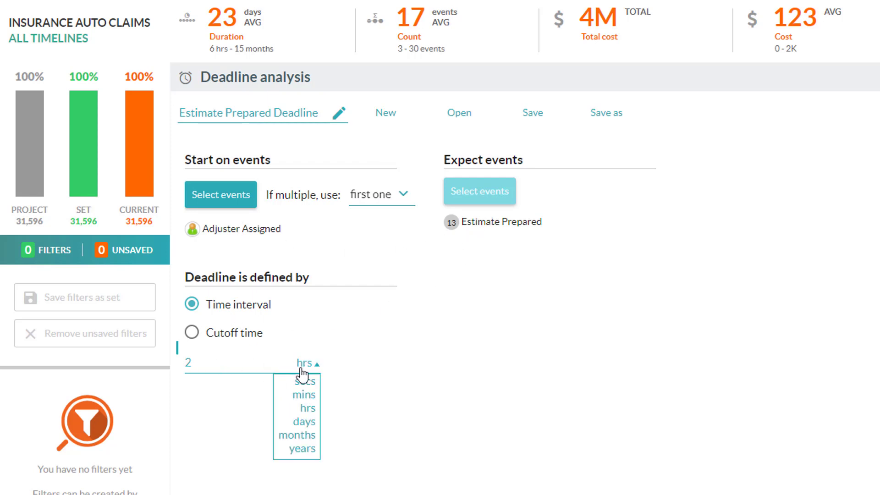
- Switch the deadline definition to Cutoff time and toggle the days-later value between 1 and 0
{"action": "left_click", "coordinate": [192, 334]}
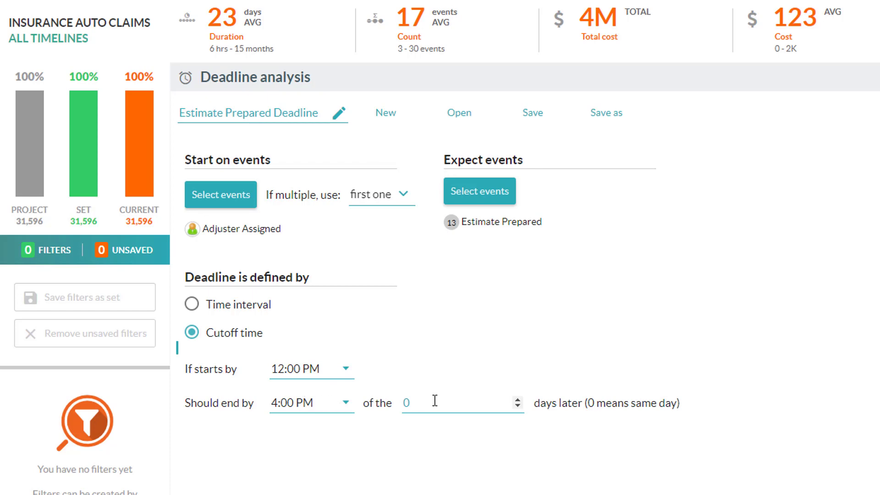
{"action": "left_click", "coordinate": [518, 400]}
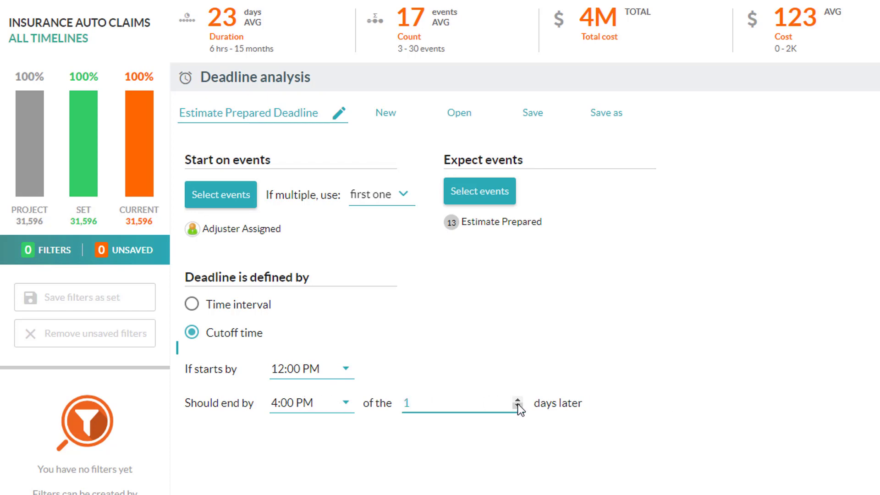
{"action": "left_click", "coordinate": [518, 406]}
{"action": "left_click", "coordinate": [517, 400]}
{"action": "left_click", "coordinate": [518, 407]}
{"action": "left_click", "coordinate": [518, 406]}
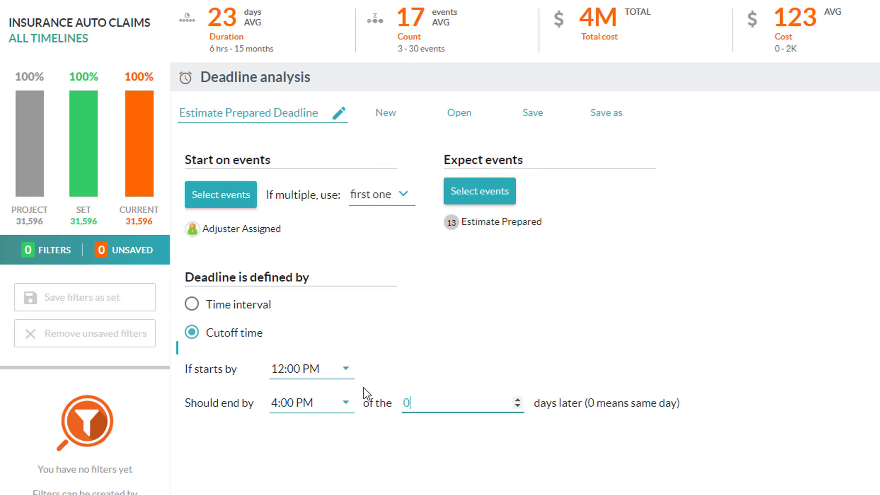
- Set the cutoff window to start by 8:00 AM and end by 10:00 AM
{"action": "left_click", "coordinate": [333, 369]}
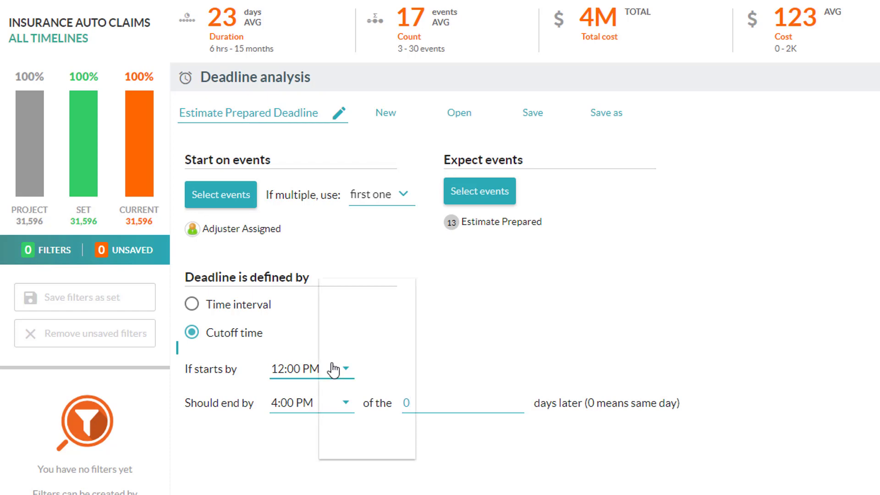
{"action": "scroll", "coordinate": [358, 332], "scroll_direction": "up", "scroll_amount": 3}
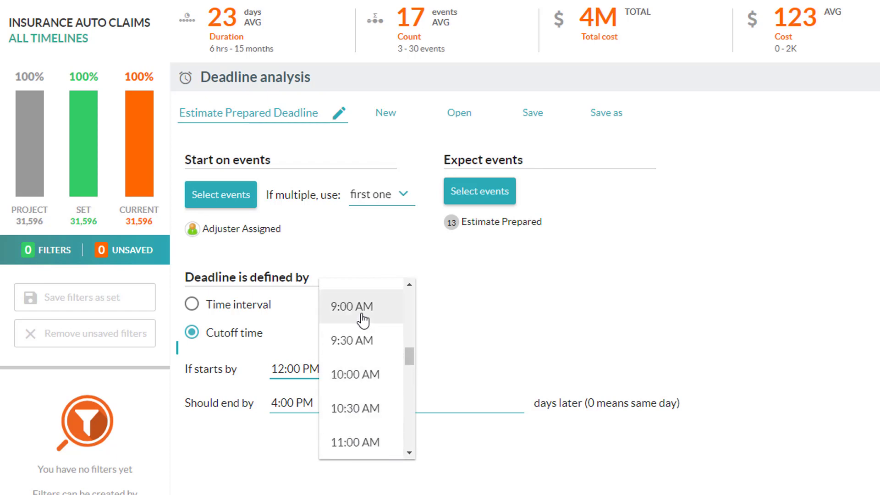
{"action": "scroll", "coordinate": [364, 326], "scroll_direction": "up", "scroll_amount": 2}
{"action": "left_click", "coordinate": [360, 309]}
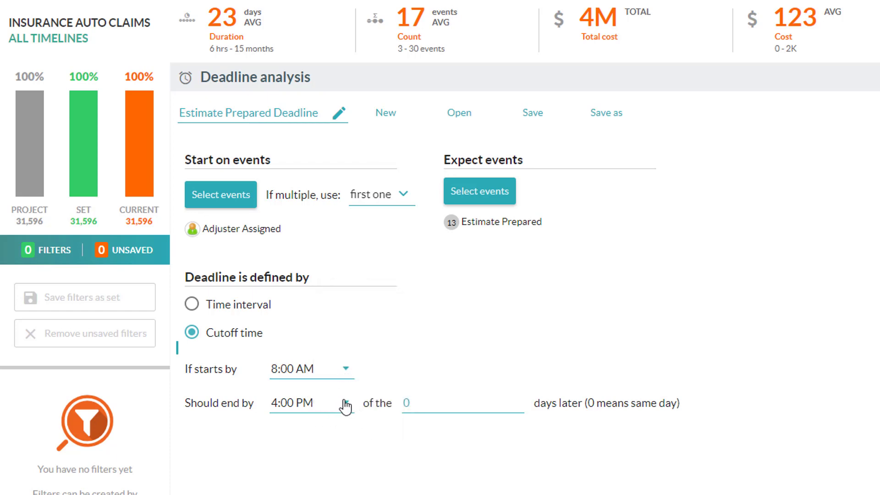
{"action": "left_click", "coordinate": [346, 405]}
{"action": "scroll", "coordinate": [349, 403], "scroll_direction": "up", "scroll_amount": 2}
{"action": "scroll", "coordinate": [349, 403], "scroll_direction": "up", "scroll_amount": 2}
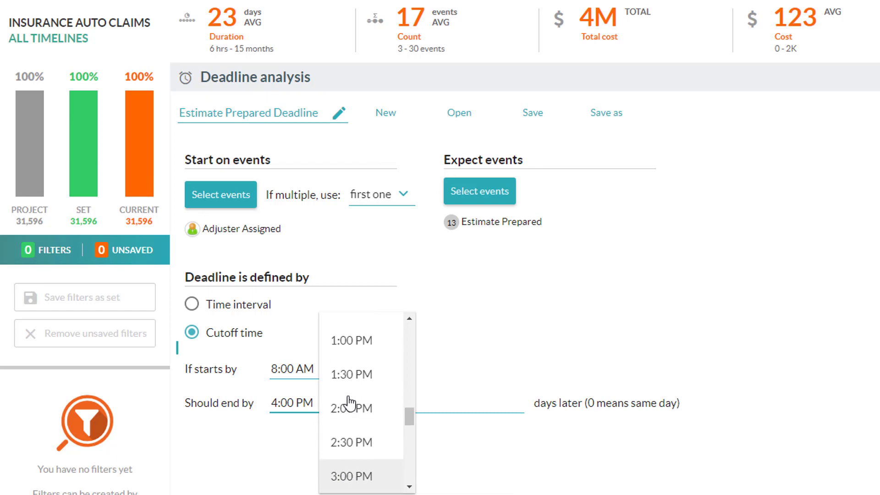
{"action": "scroll", "coordinate": [369, 353], "scroll_direction": "up", "scroll_amount": 6}
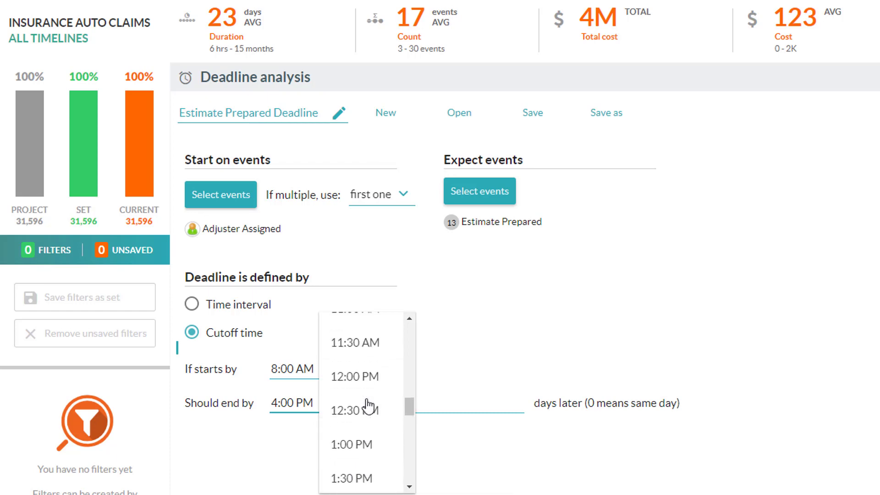
{"action": "left_click", "coordinate": [369, 363]}
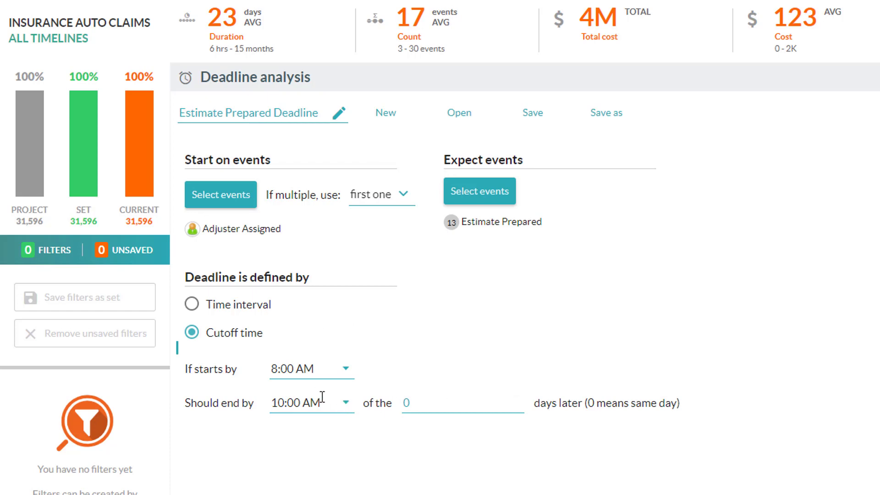
- Switch back to Time interval and set the deadline to 1 days
{"action": "left_click", "coordinate": [191, 304]}
{"action": "left_click", "coordinate": [318, 363]}
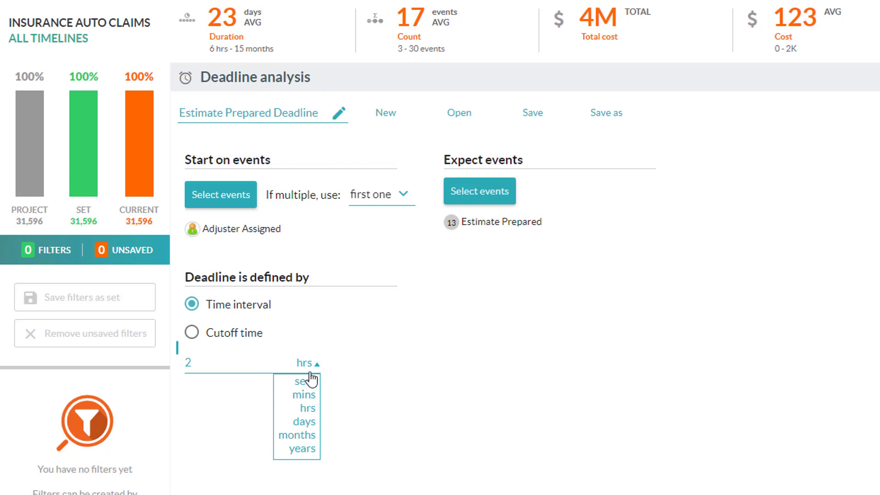
{"action": "left_click", "coordinate": [306, 421]}
{"action": "left_click_drag", "start_coordinate": [215, 360], "coordinate": [167, 354]}
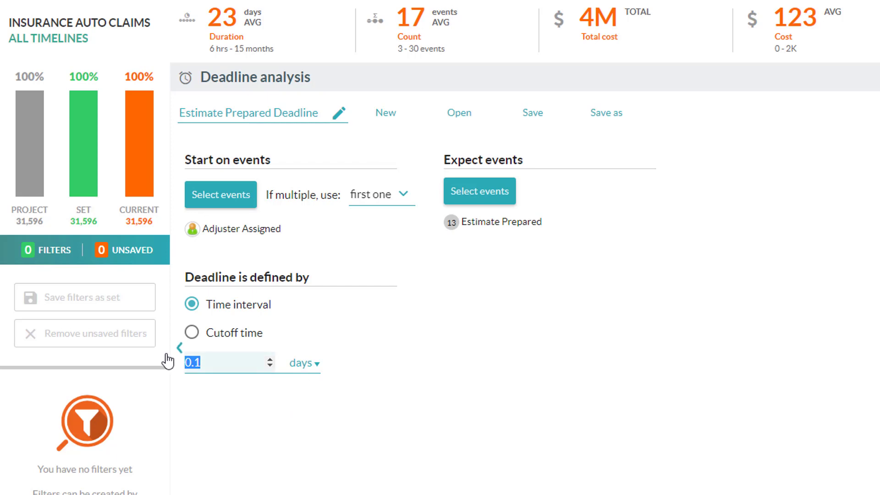
{"action": "type", "text": "1"}
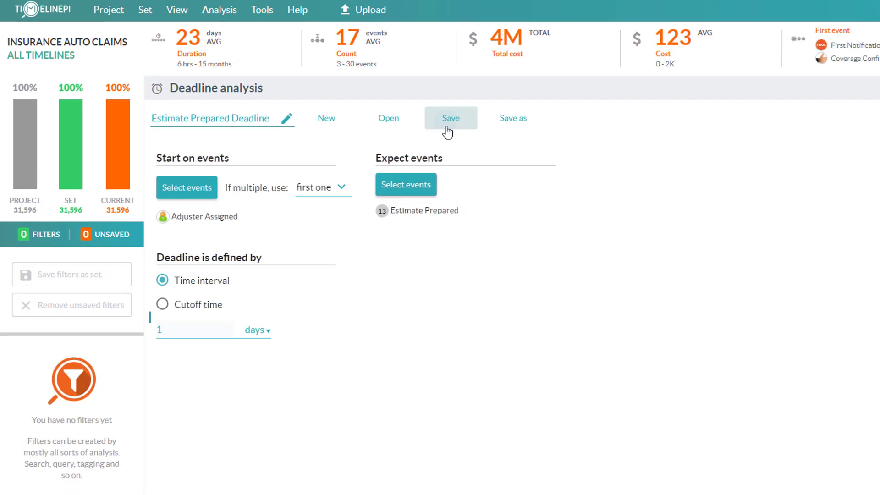
- Save the deadline configuration and run the analysis
{"action": "left_click", "coordinate": [447, 131]}
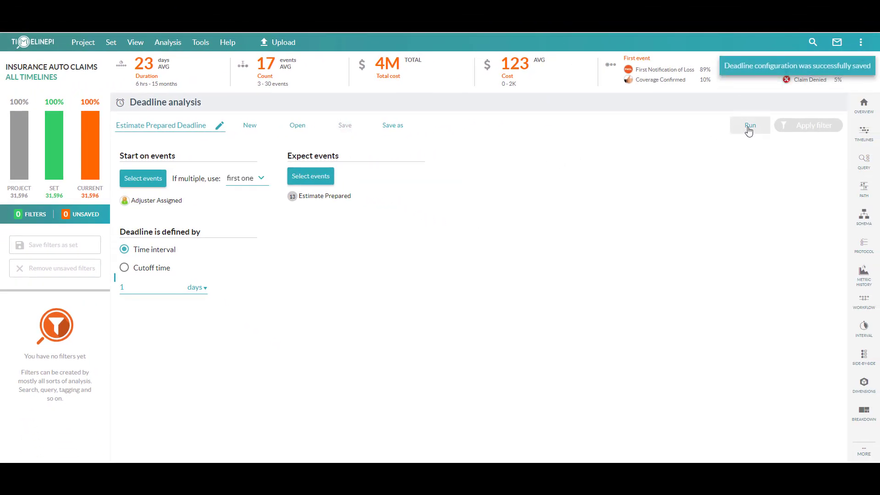
{"action": "left_click", "coordinate": [749, 131]}
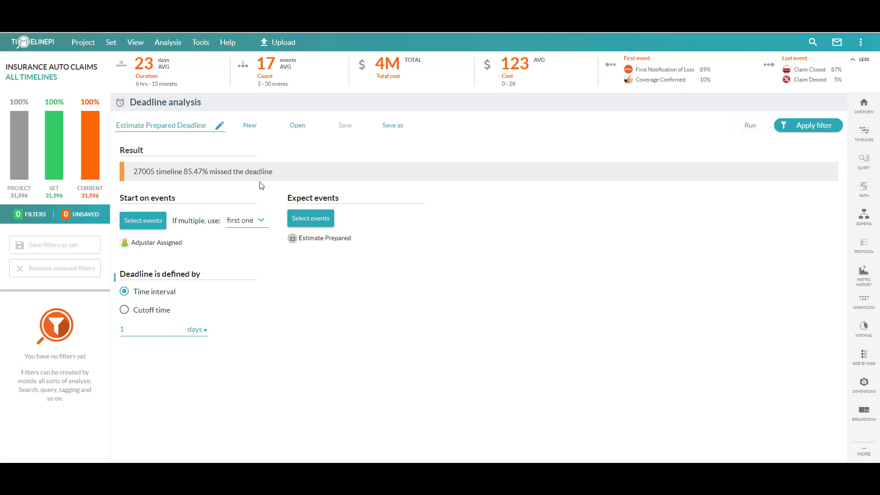
- Apply the deadline result as a filter and open the timelines view of the filtered set
{"action": "left_click", "coordinate": [814, 128]}
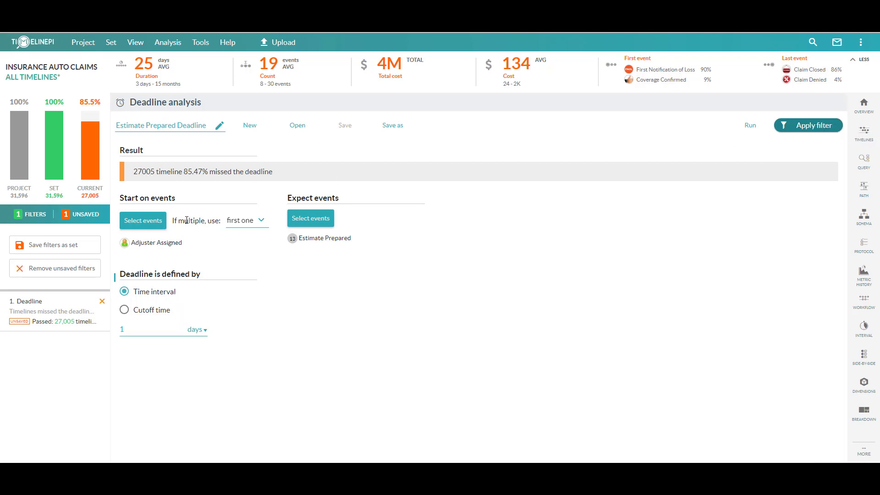
{"action": "left_click", "coordinate": [864, 133]}
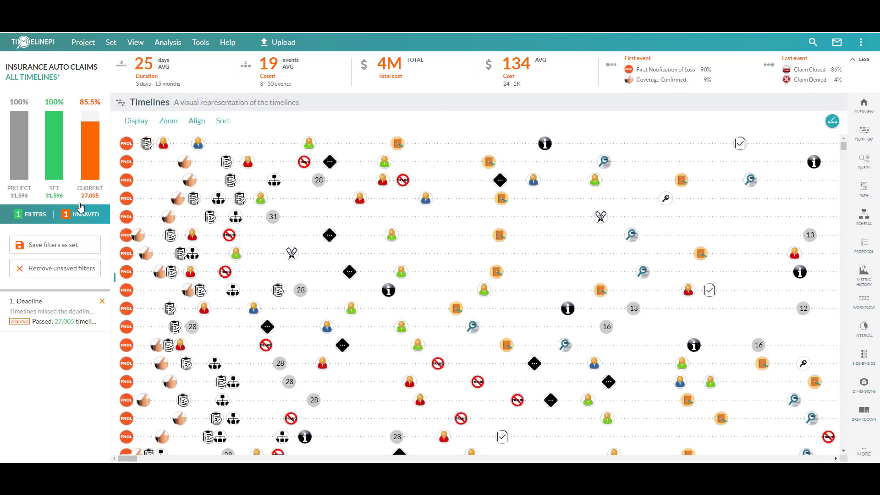
{"action": "left_click", "coordinate": [61, 314]}
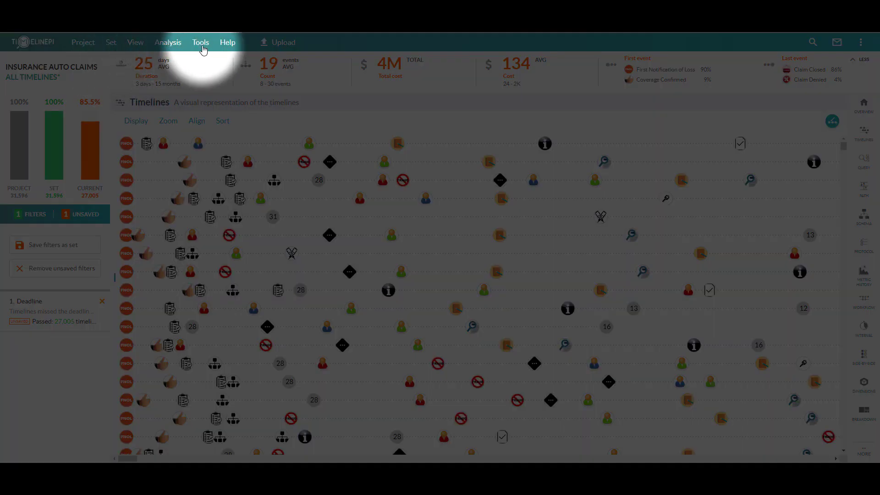
- Open the alerts manager and create a new alert named Deadline Alert
{"action": "left_click", "coordinate": [200, 43]}
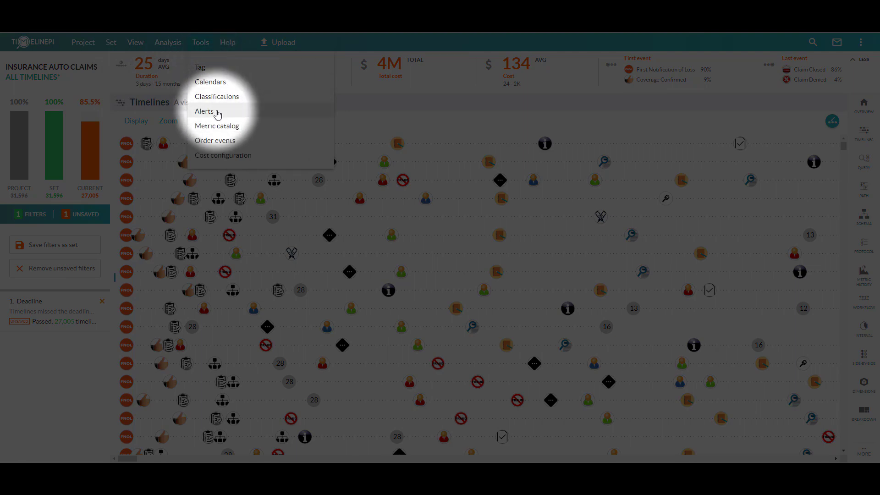
{"action": "left_click", "coordinate": [217, 115]}
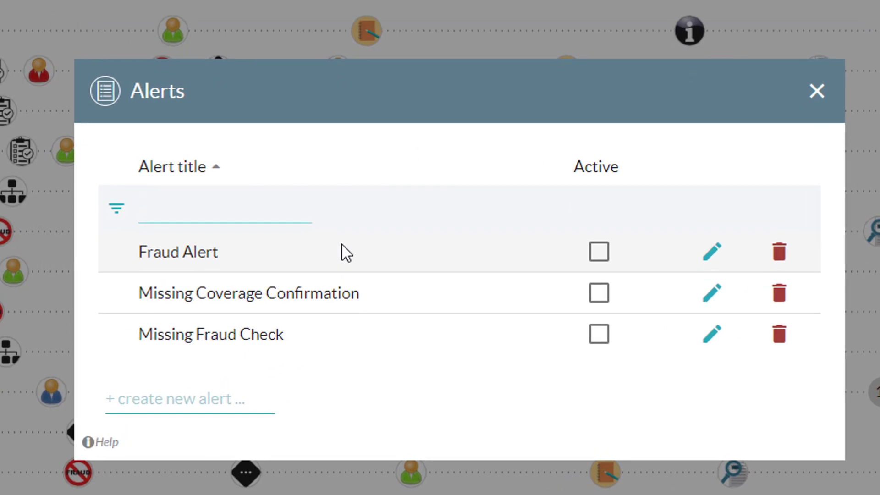
{"action": "left_click", "coordinate": [211, 398]}
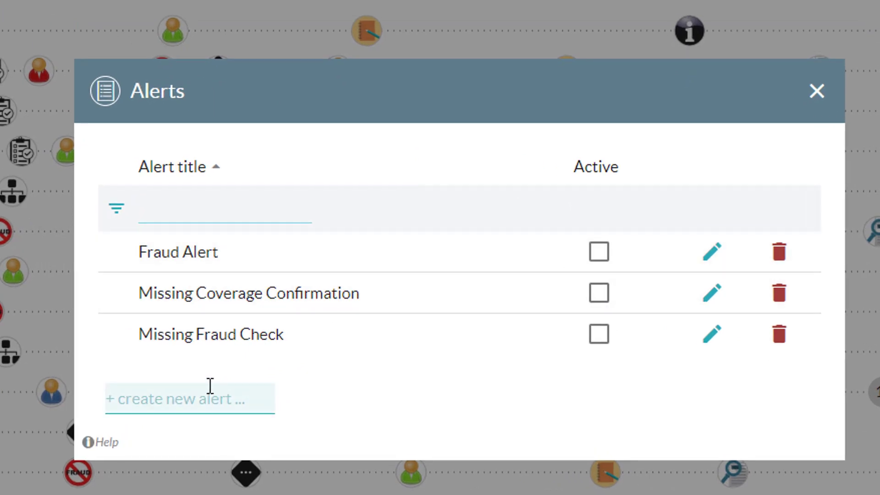
{"action": "type", "text": "Deadline Aler"}
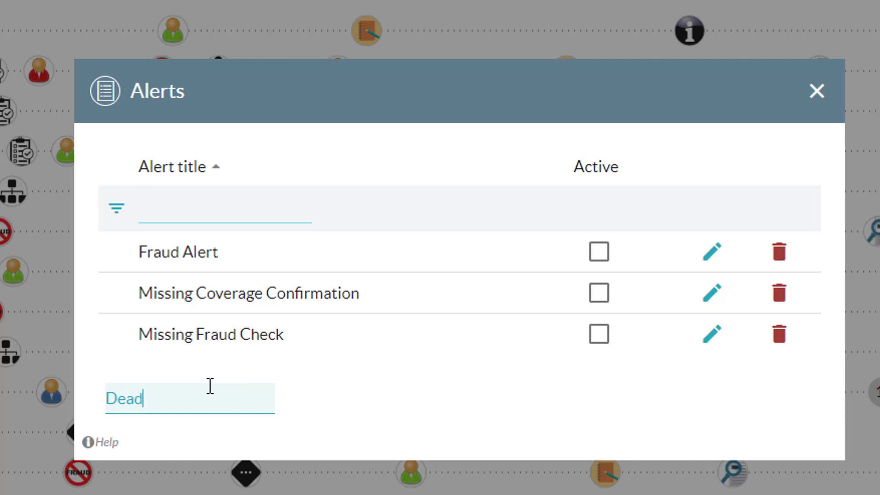
{"action": "type", "text": "t"}
{"action": "key", "text": "Return"}
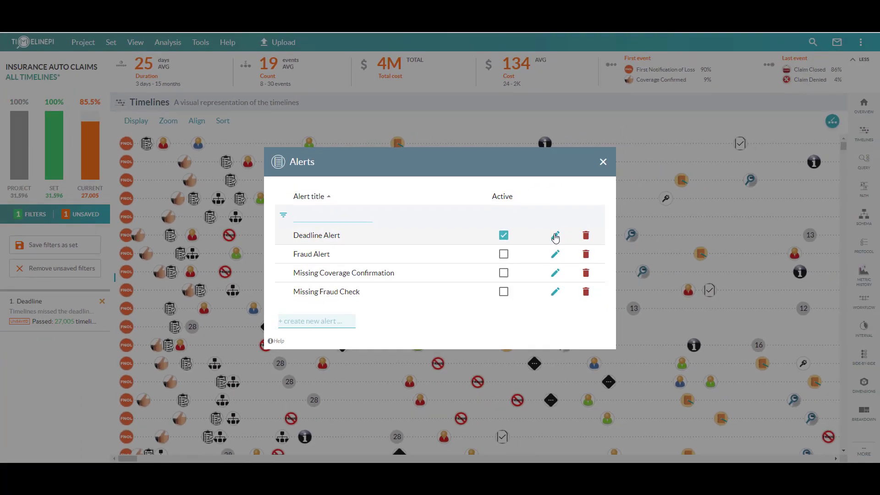
- Edit the Deadline Alert to base it on a deadline configuration
{"action": "left_click", "coordinate": [633, 233]}
{"action": "scroll", "coordinate": [230, 263], "scroll_direction": "down", "scroll_amount": 1}
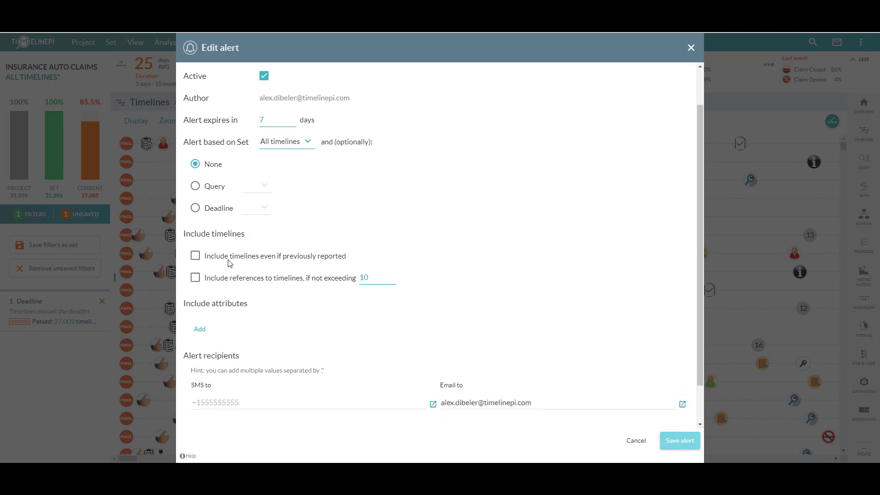
{"action": "left_click", "coordinate": [195, 208]}
{"action": "left_click", "coordinate": [261, 208]}
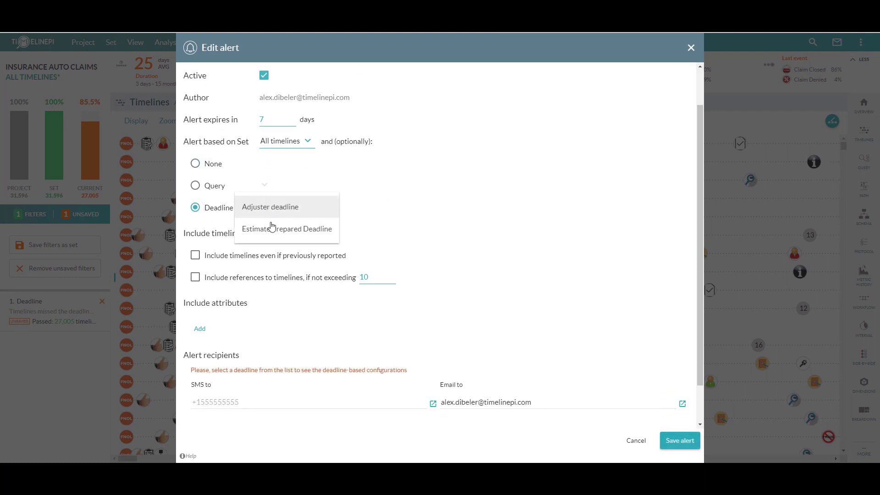